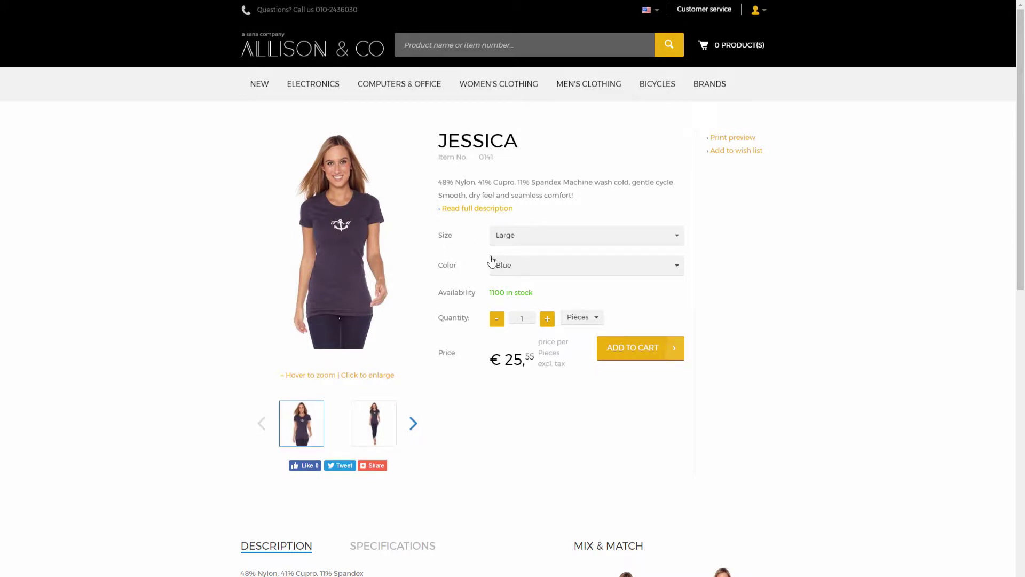
- Check the Jessica T-shirt's size and colour options, leaving Blue selected
left_click(547, 244)
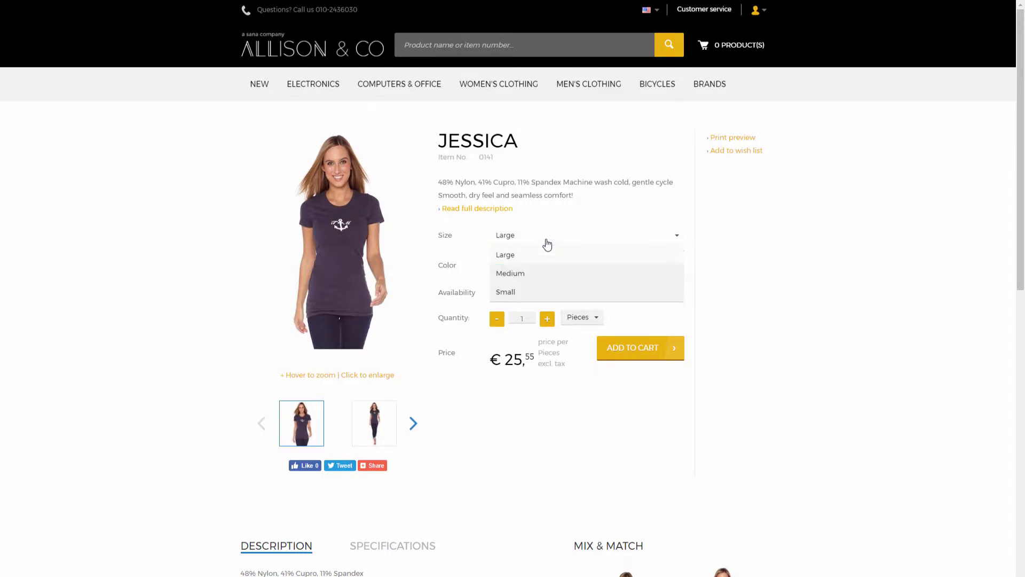
left_click(462, 283)
left_click(540, 271)
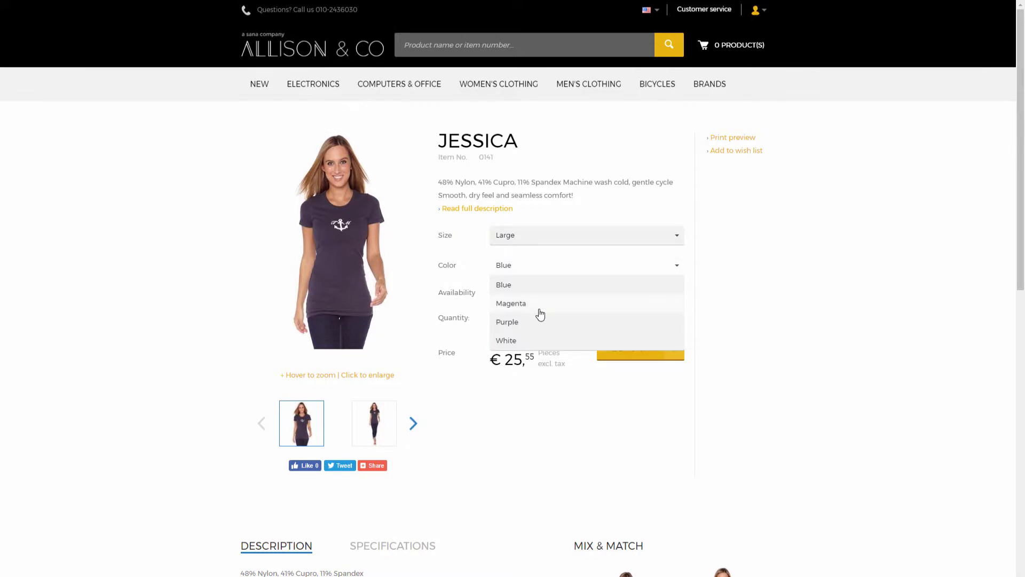
left_click(714, 290)
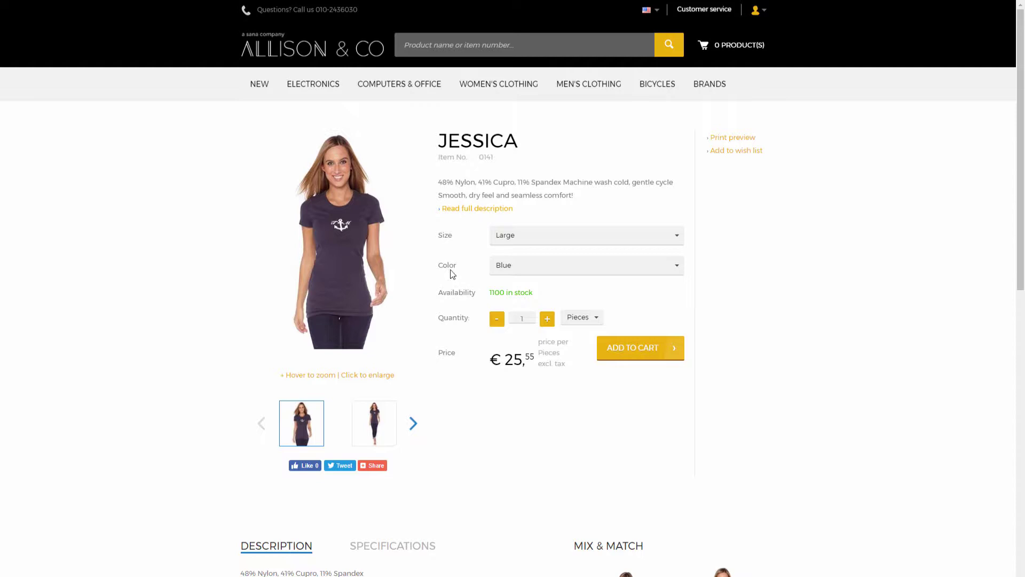
- Recheck the sizes, keep Large, and switch to the size-by-colour variants grid
left_click(512, 246)
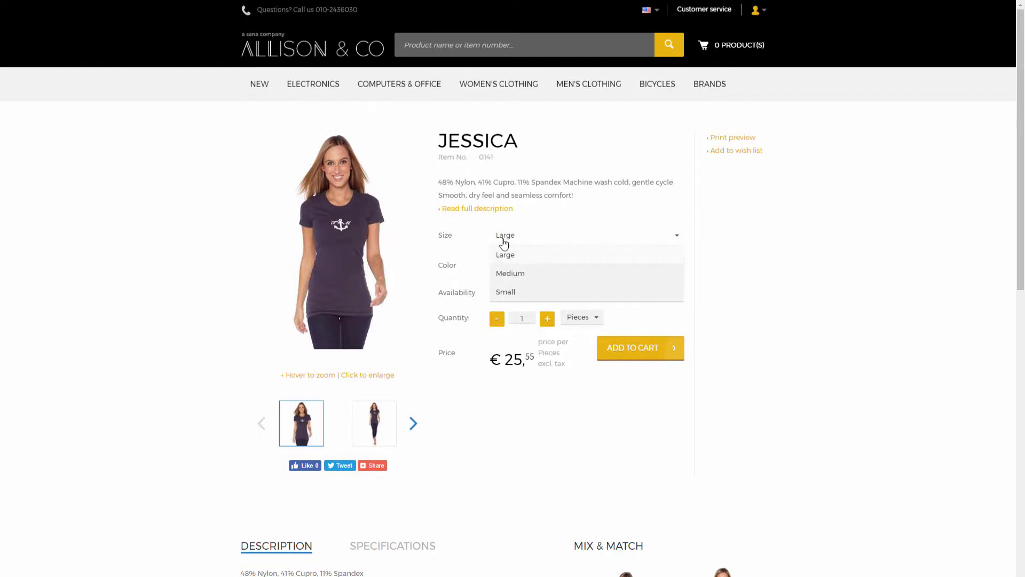
left_click(468, 232)
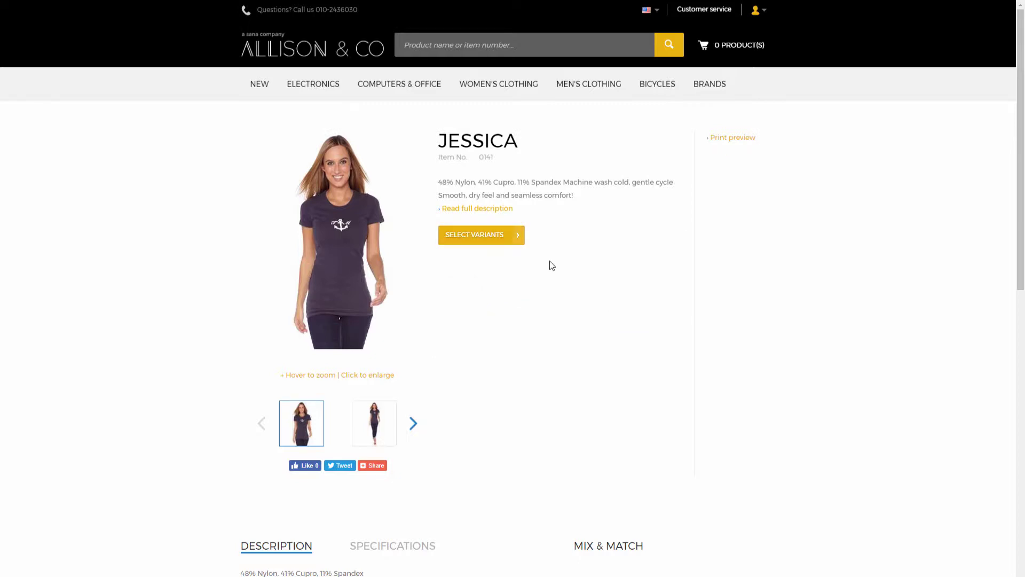
left_click(475, 235)
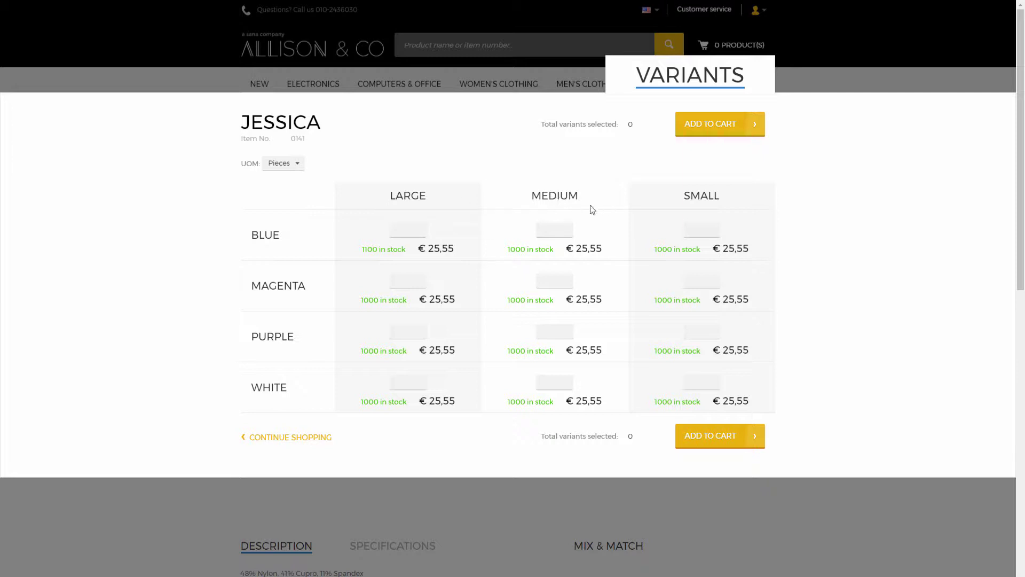
- Set quantity 1 for Blue/Medium, Magenta/Small and Purple/Large in the variants grid
left_click(585, 230)
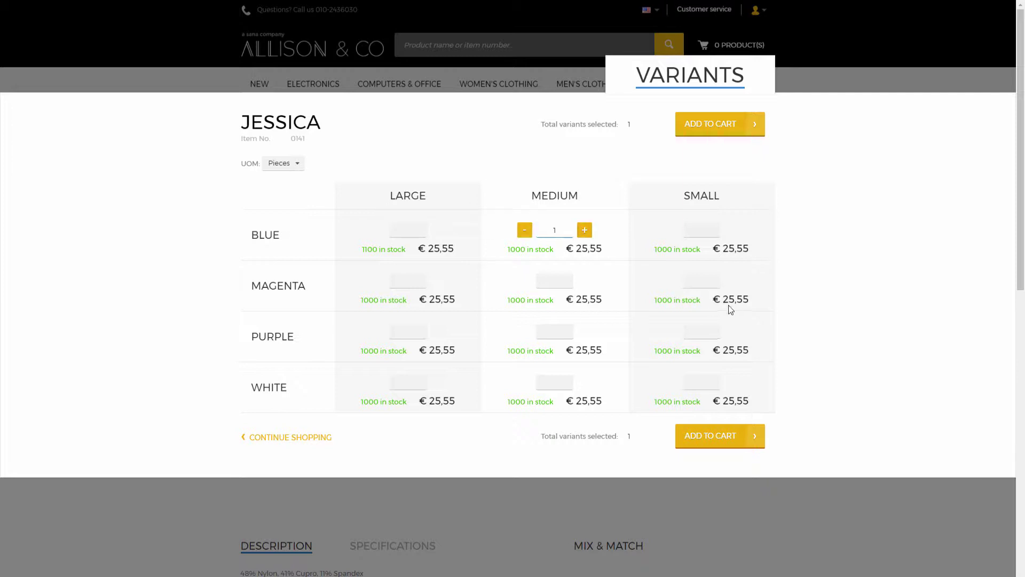
left_click(719, 279)
left_click(731, 280)
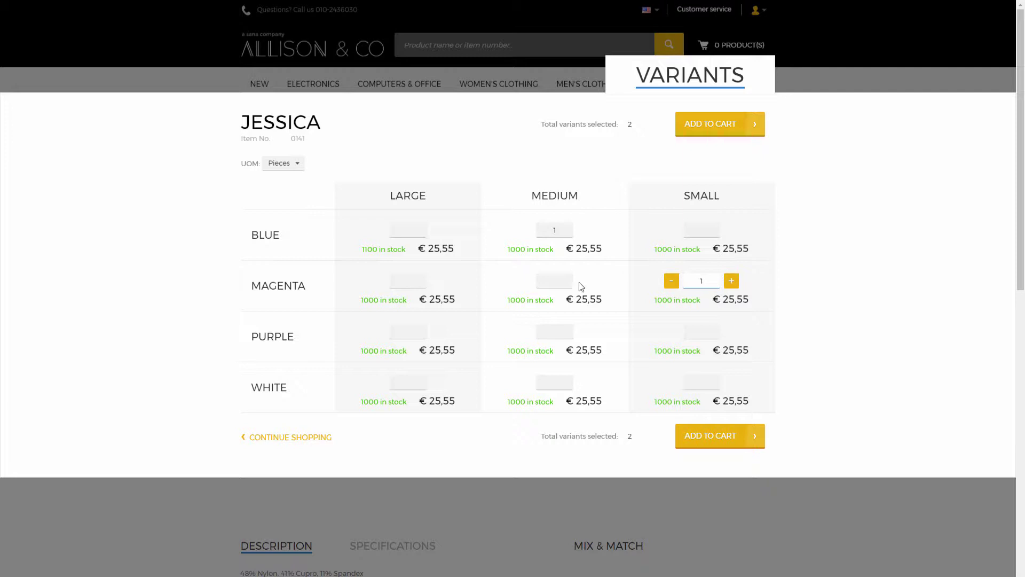
left_click(424, 333)
left_click(438, 331)
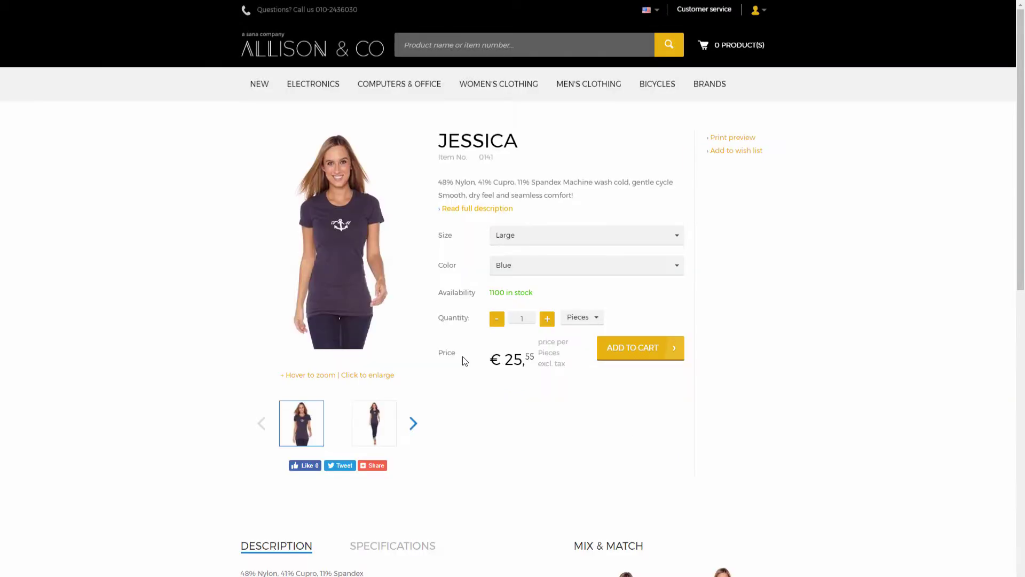
left_click(534, 245)
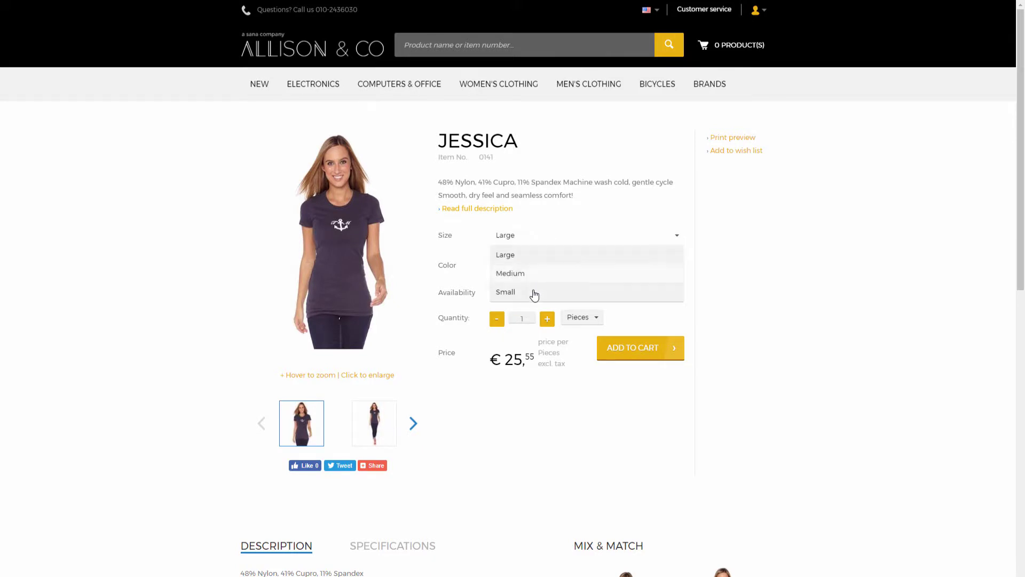
left_click(482, 261)
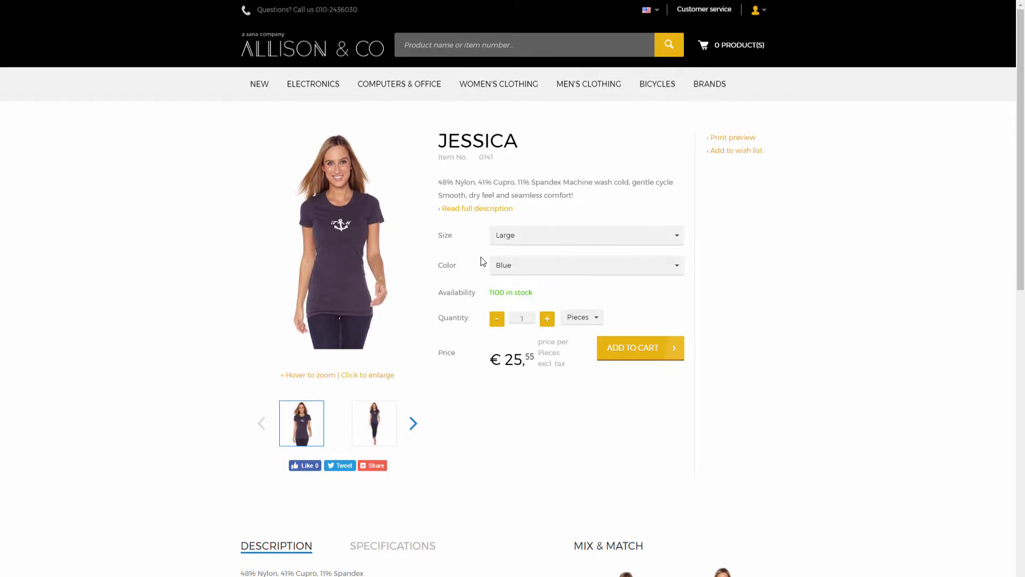
left_click(534, 268)
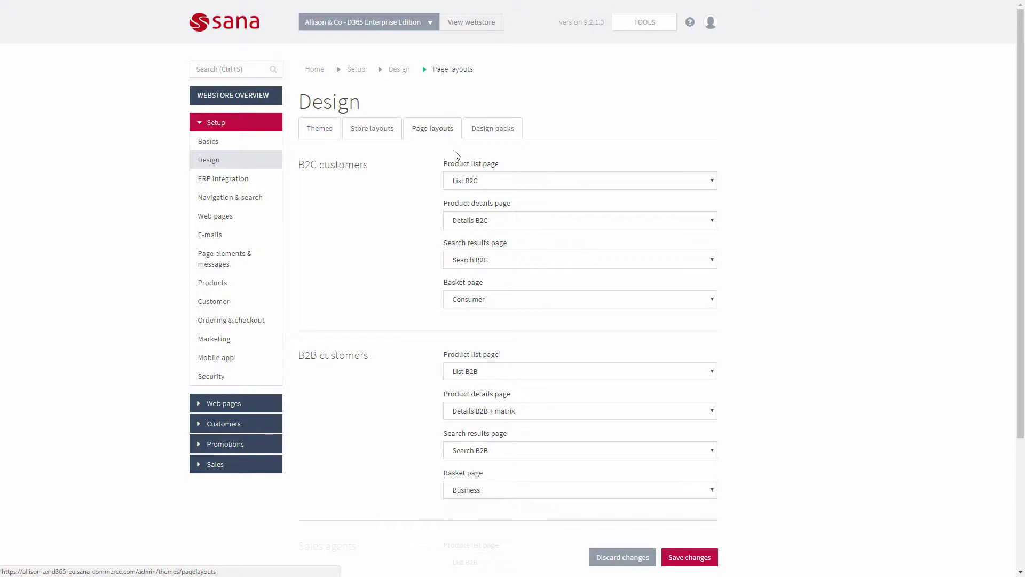
- Compare the B2C (Details B2C) and B2B (Details B2B + matrix) product details page layouts
left_click(514, 220)
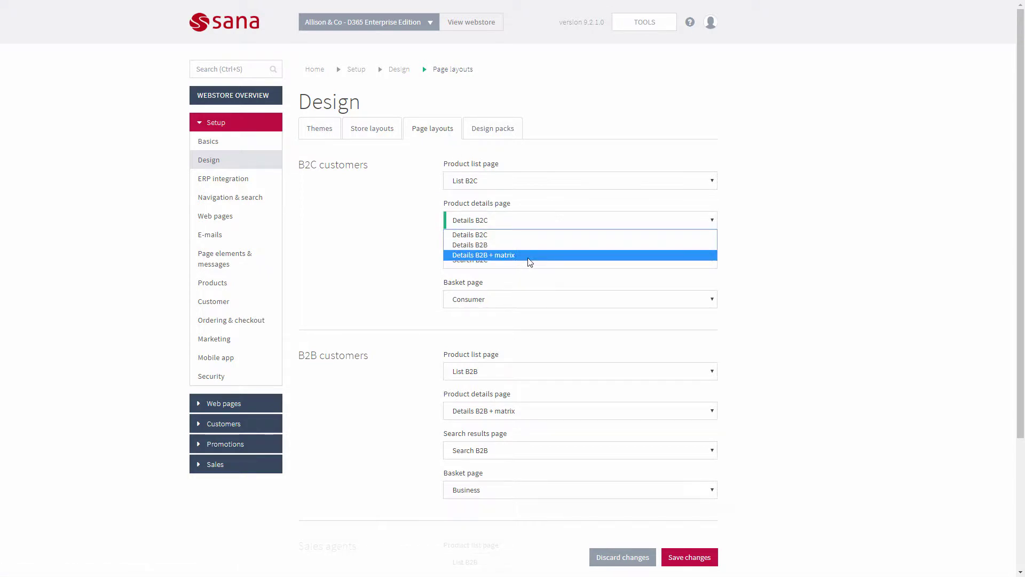
left_click(769, 338)
left_click(694, 415)
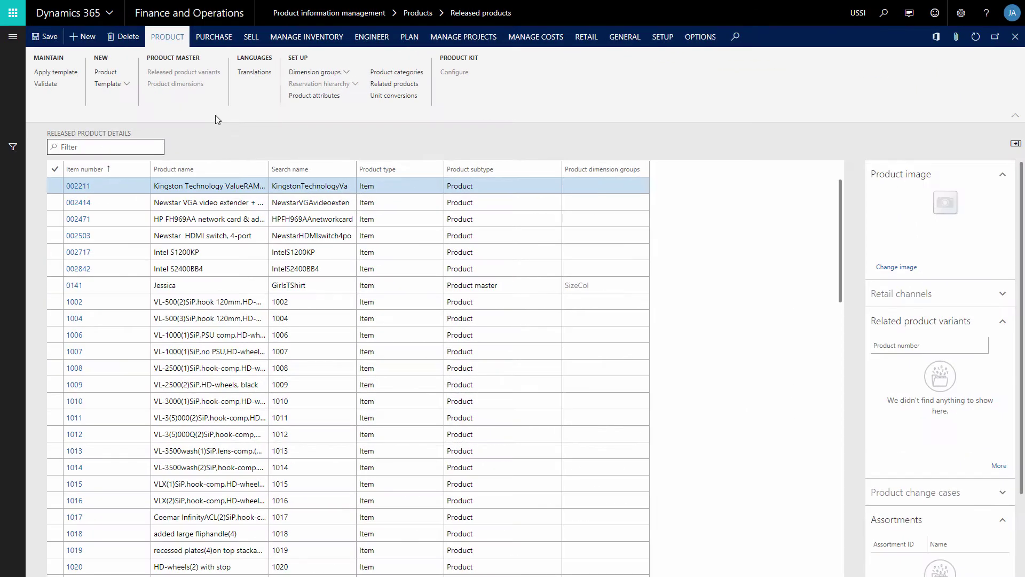
left_click(84, 37)
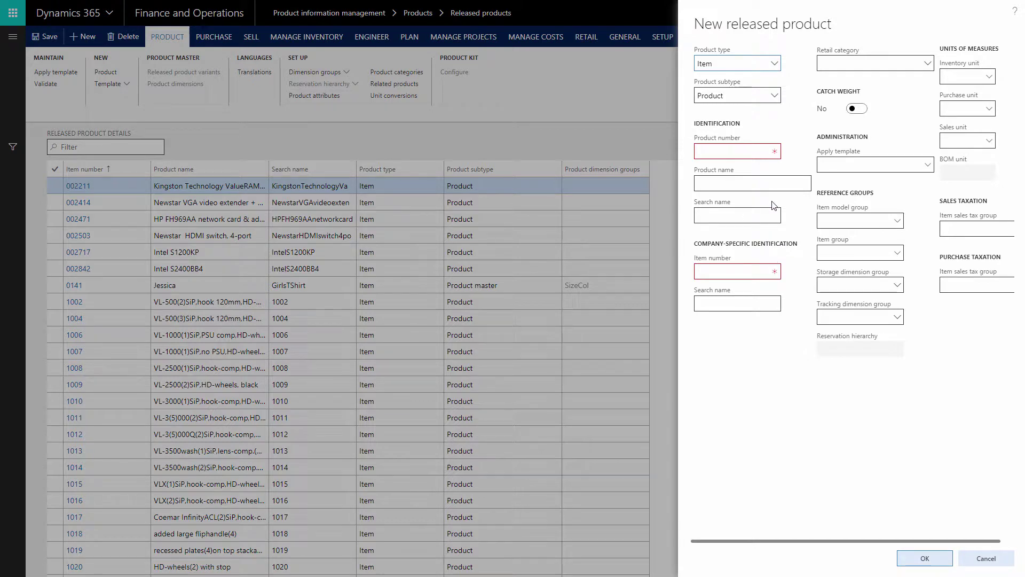
left_click(774, 96)
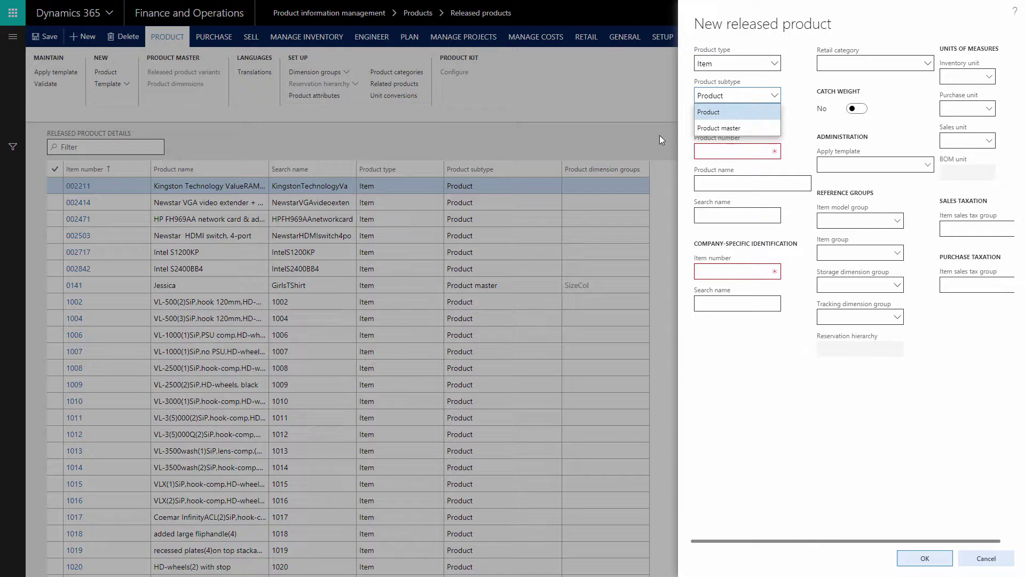
left_click(604, 133)
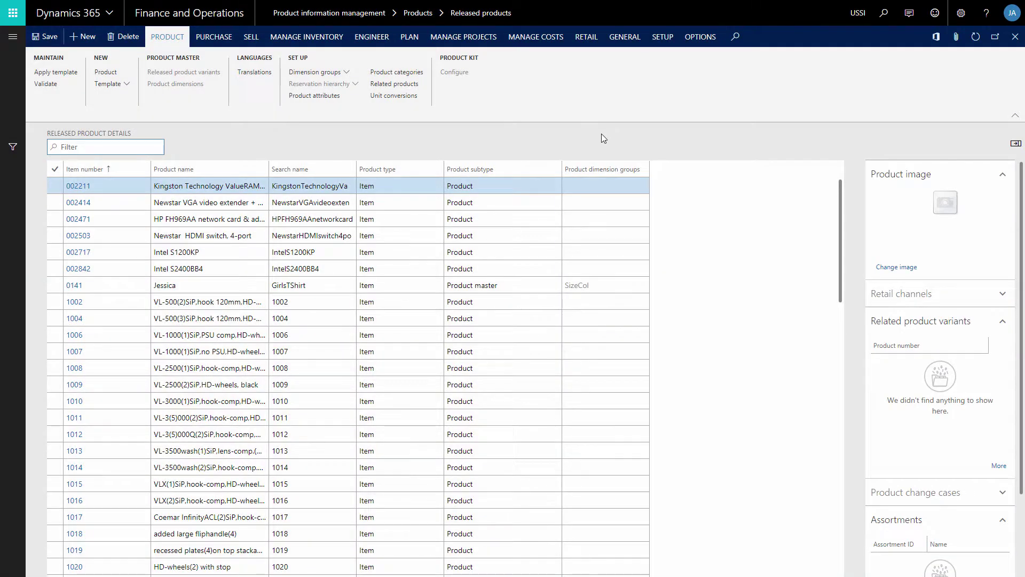
- Open the ColorSize product dimension group, showing Size and Color active with ColorSize variant numbering
left_click(13, 36)
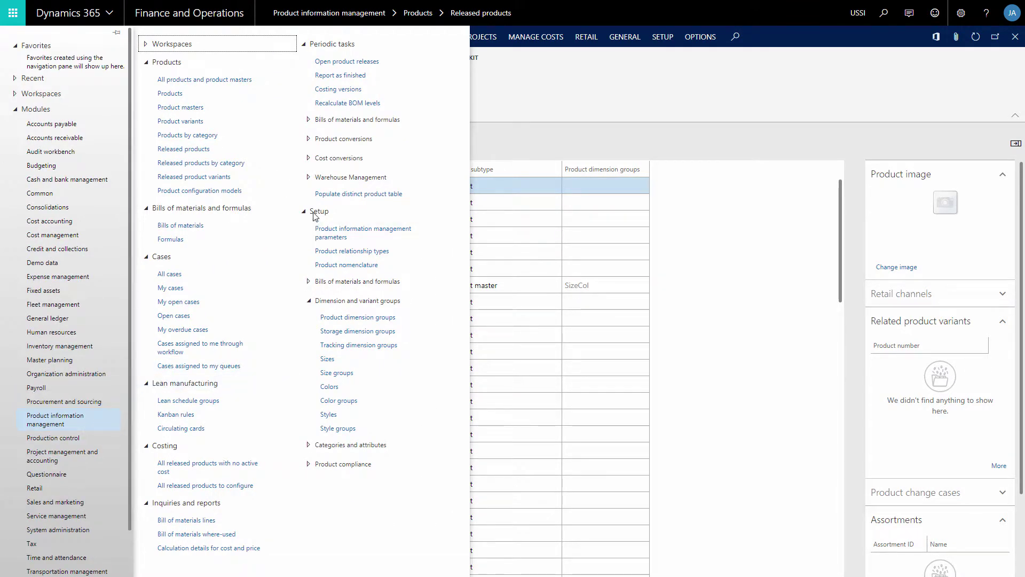
left_click(336, 317)
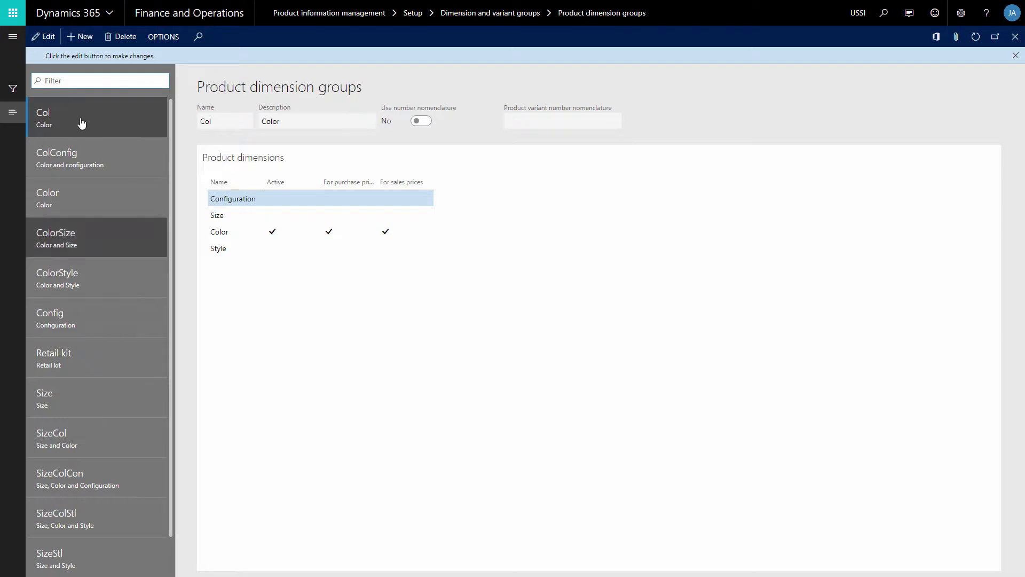
left_click(66, 243)
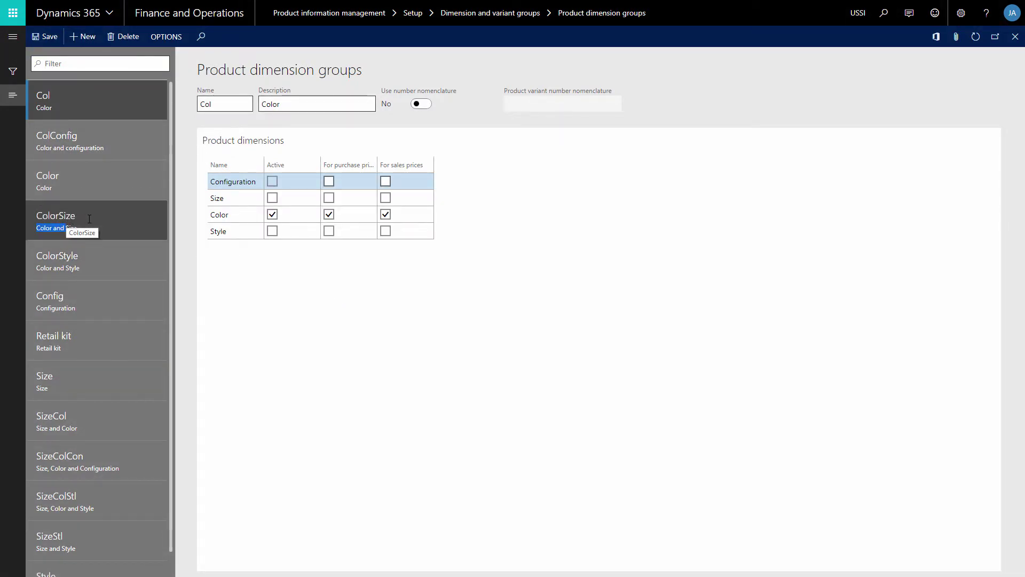
left_click(66, 225)
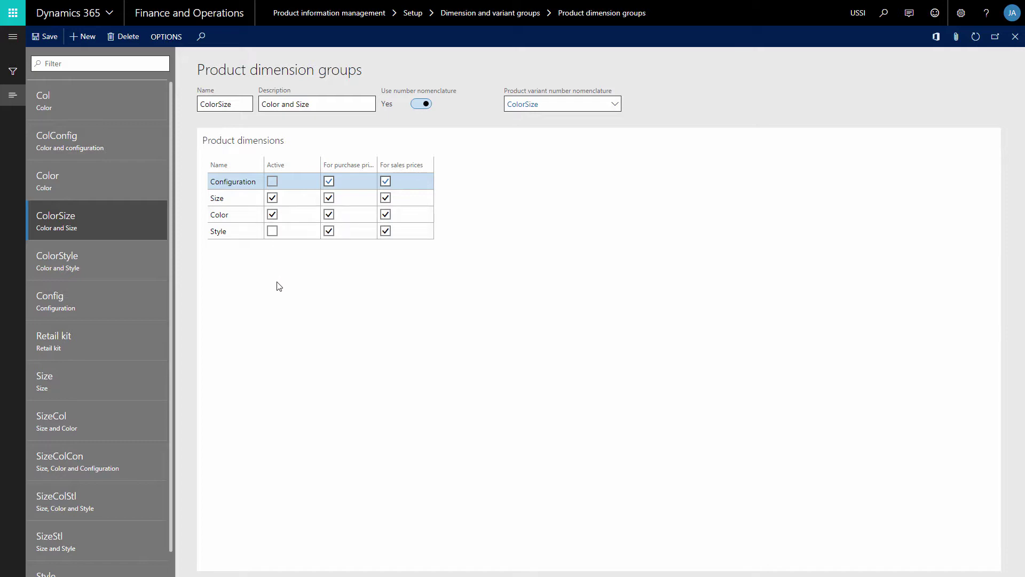
left_click(12, 38)
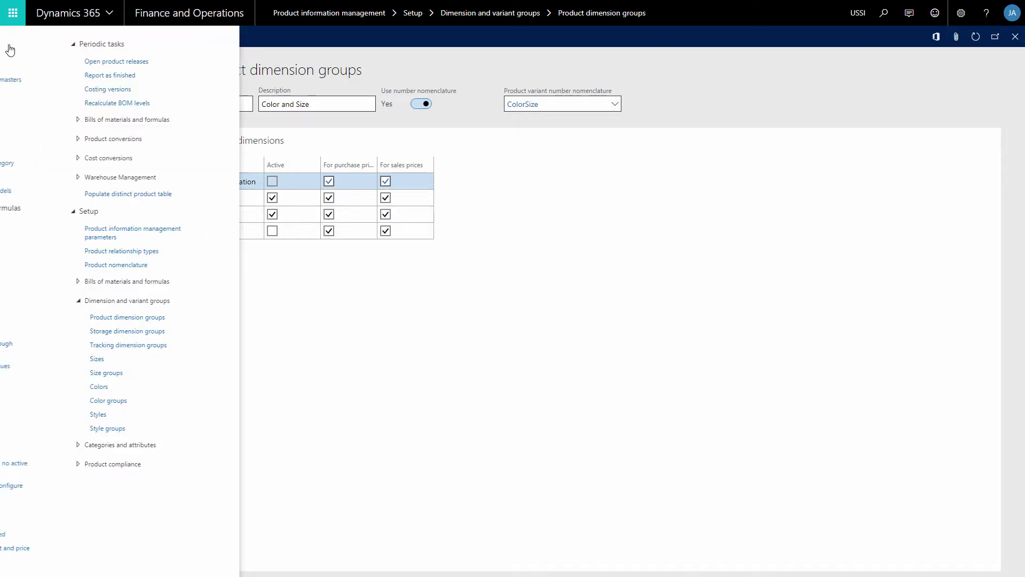
- Select Jessica item 0141, verify its SizeCol dimension group, and open its product dimensions
left_click(191, 149)
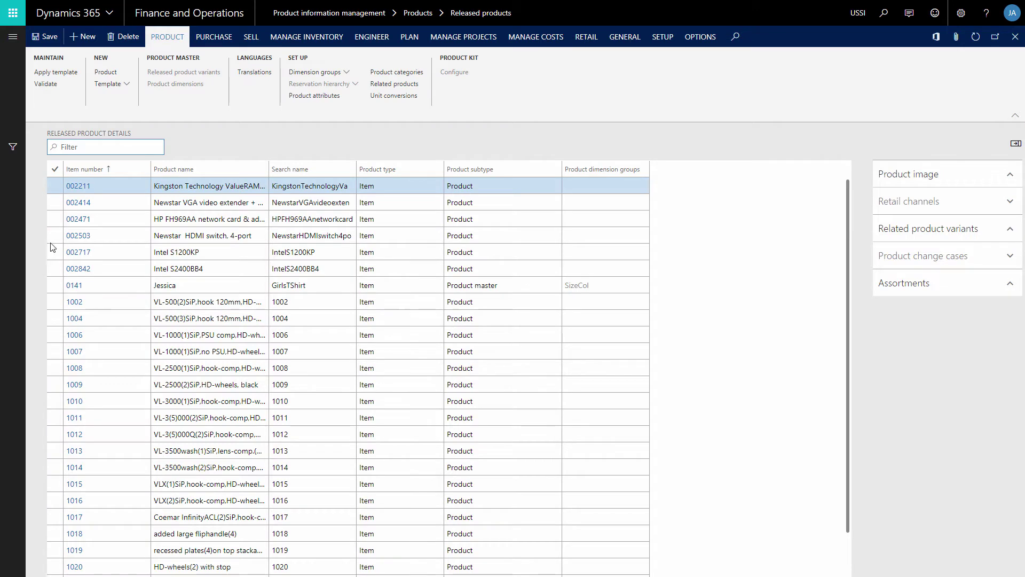
left_click(77, 285)
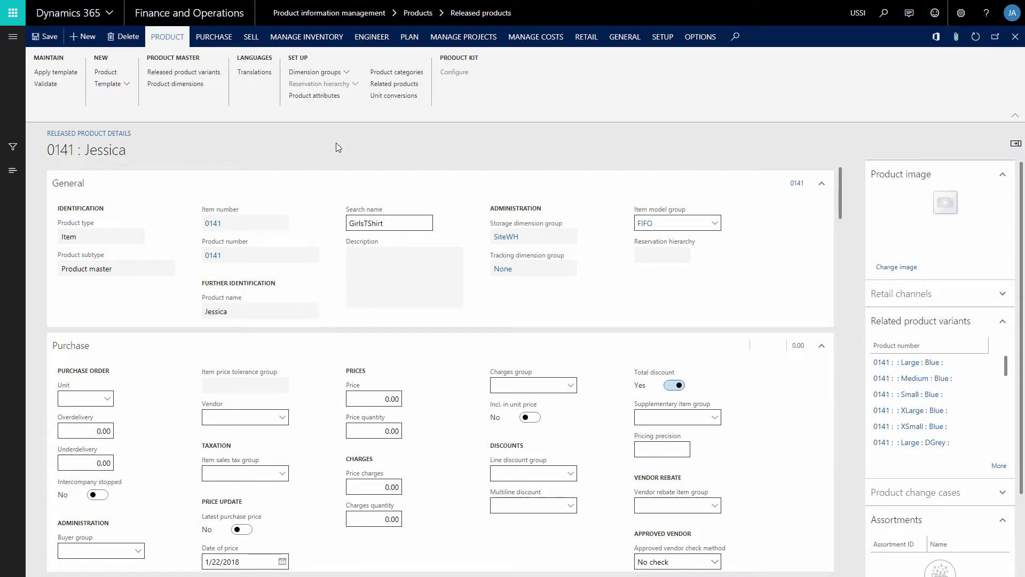
left_click(346, 74)
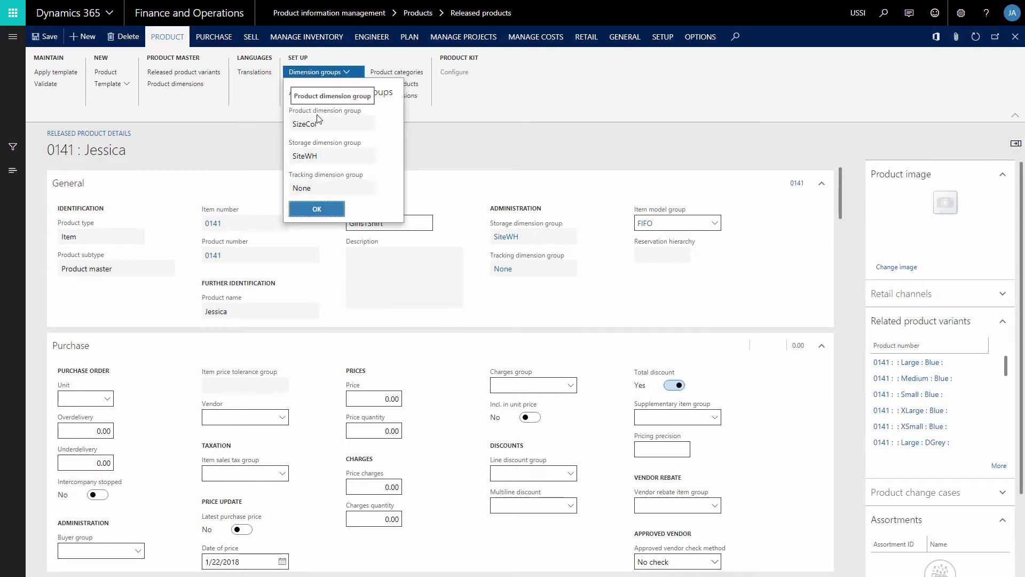
left_click(324, 124)
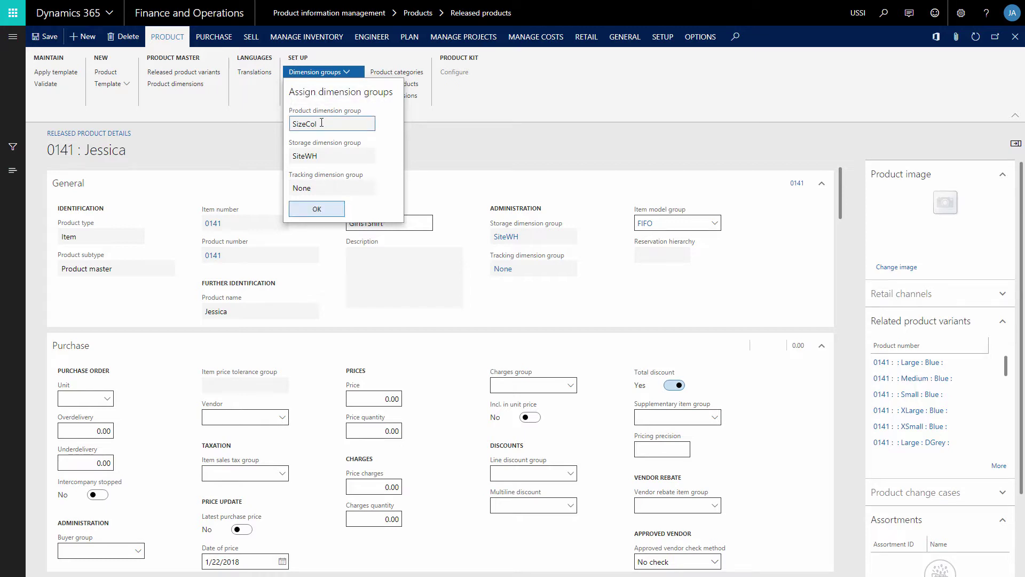
left_click(317, 209)
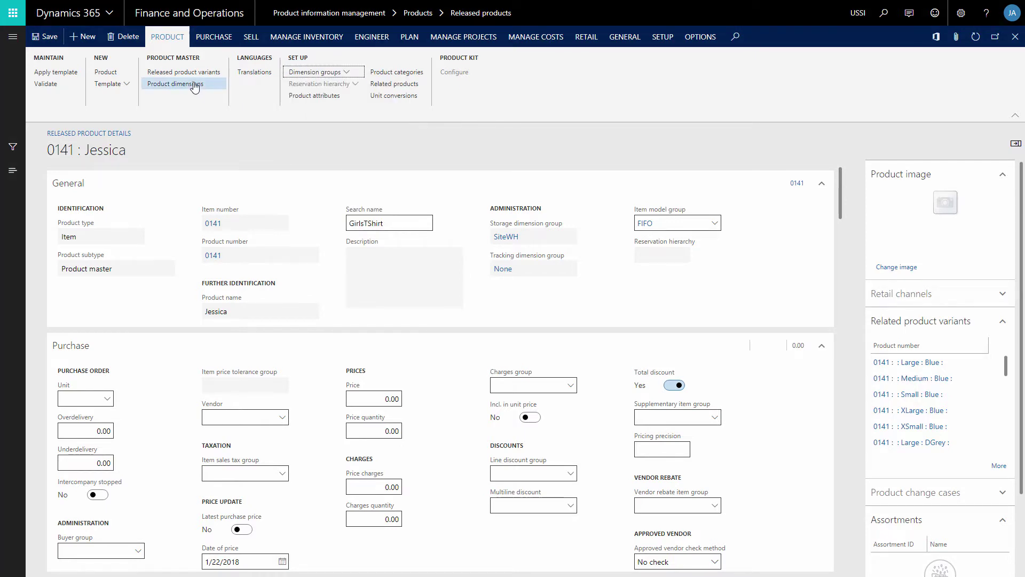
left_click(192, 86)
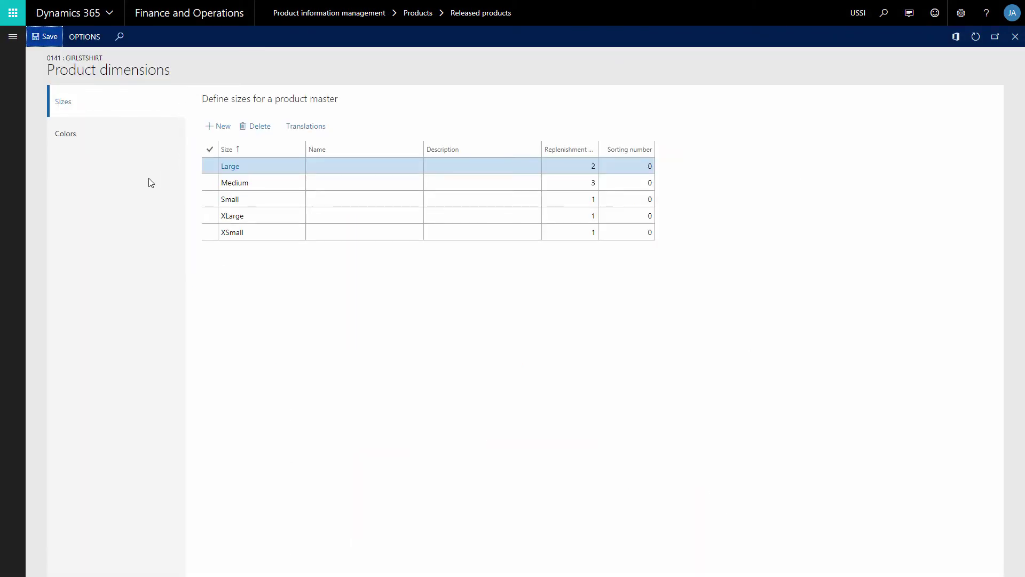
- Review 0141's sizes and colours (Blue, DGrey, Magenta, Purple, White), all with sorting number 0
left_click(76, 137)
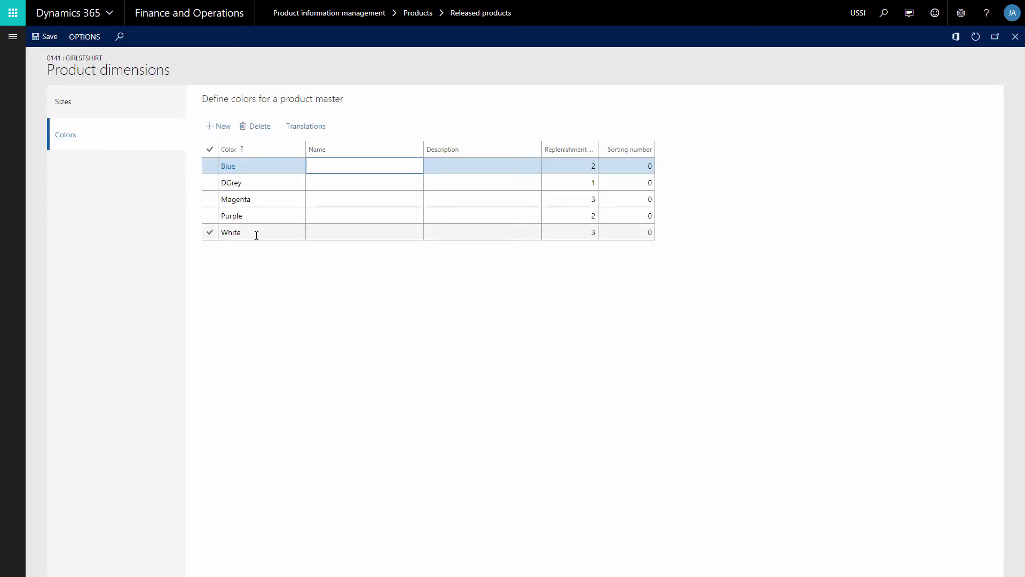
left_click(118, 107)
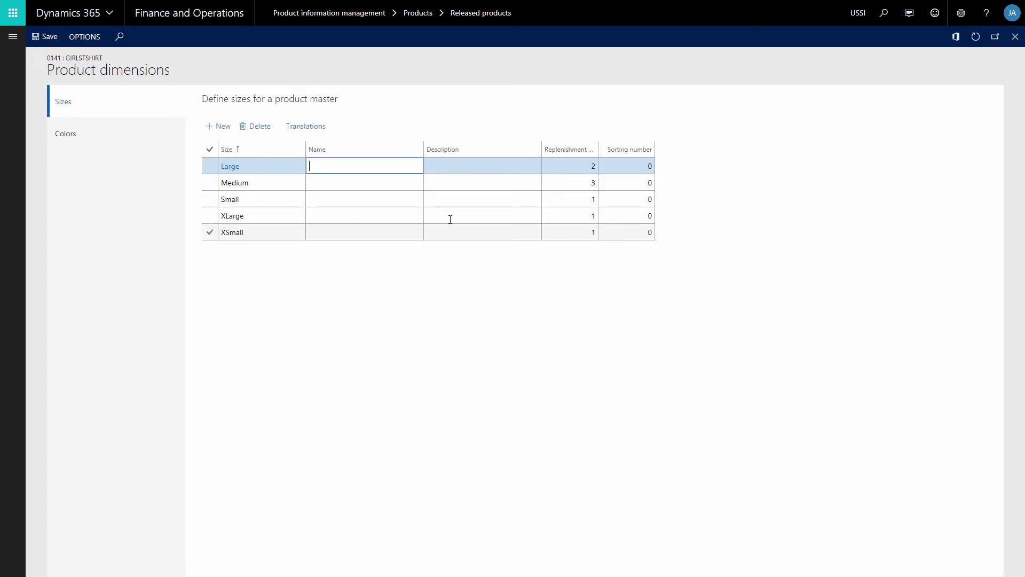
left_click(628, 167)
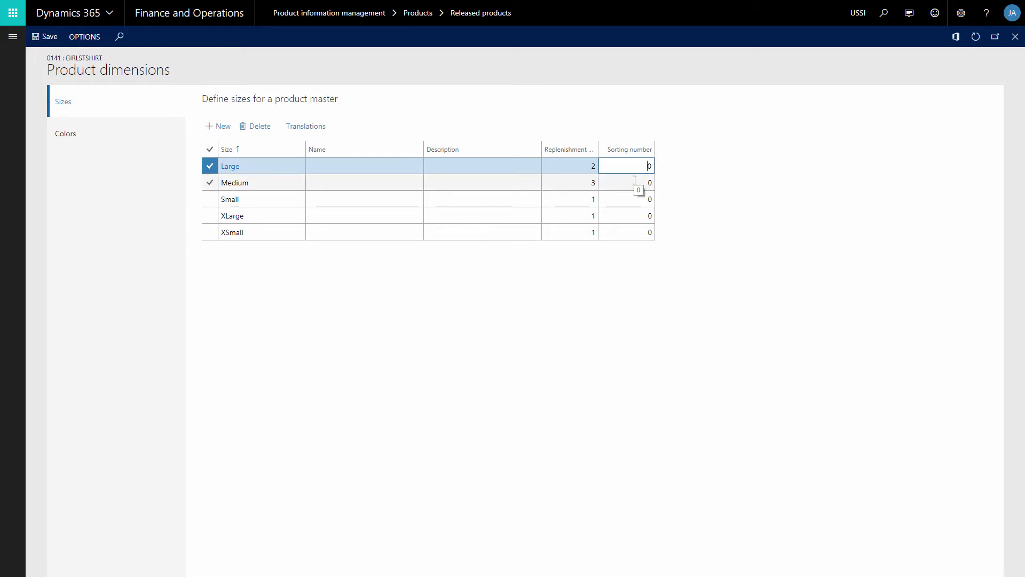
left_click(635, 185)
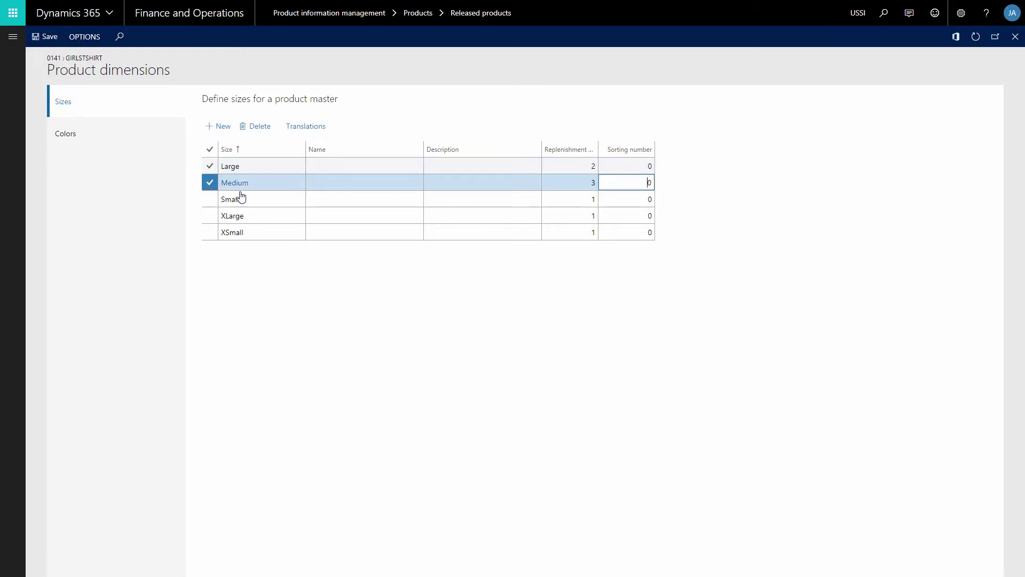
left_click(89, 133)
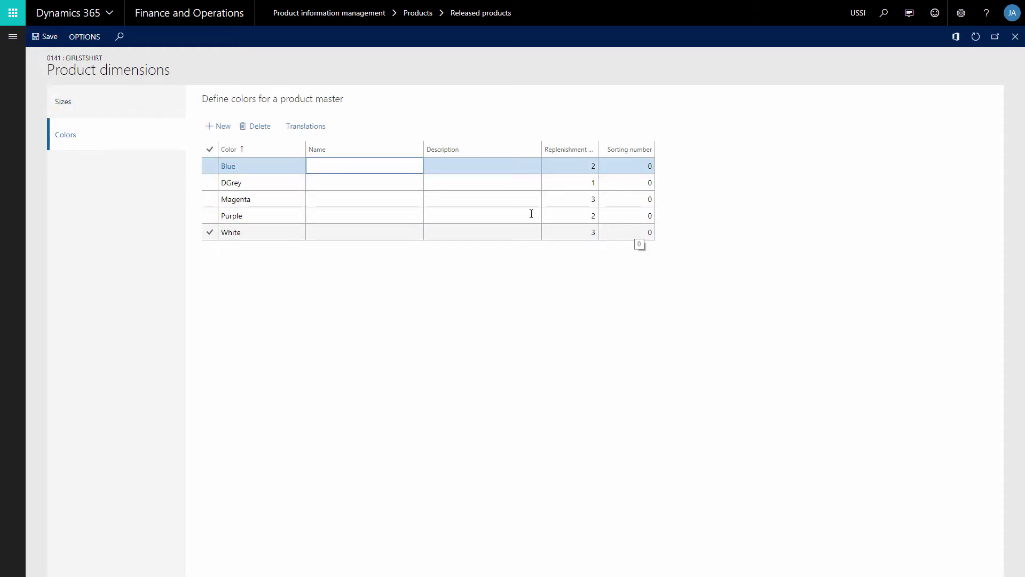
left_click(13, 36)
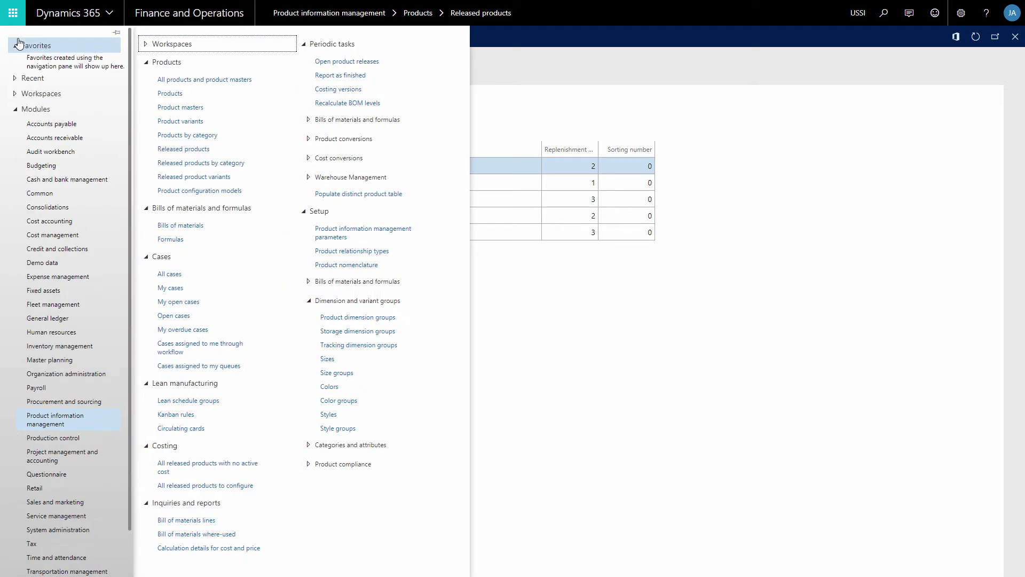
- Open the Webshop catalog overview from the Webshop module
scroll(68, 322, "down", 2)
left_click(43, 566)
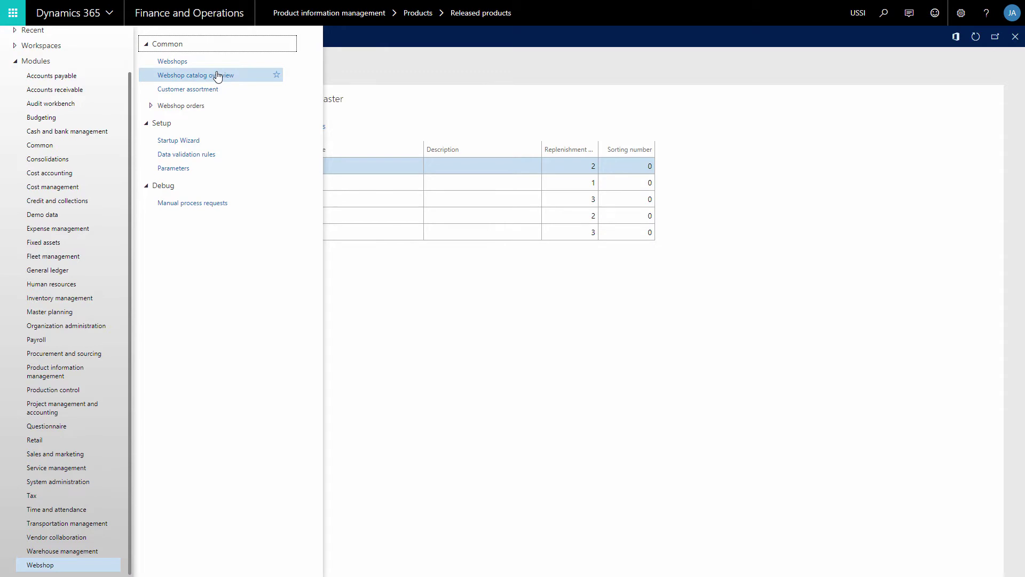
left_click(217, 76)
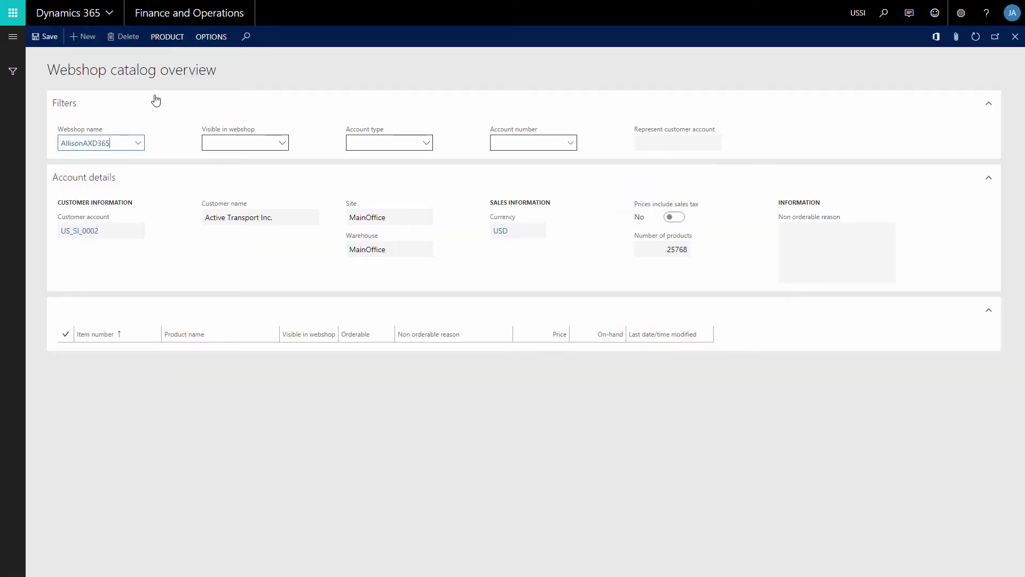
- Review the webshop's product dimension sorting for sizes, colors and styles, then close it
left_click(175, 42)
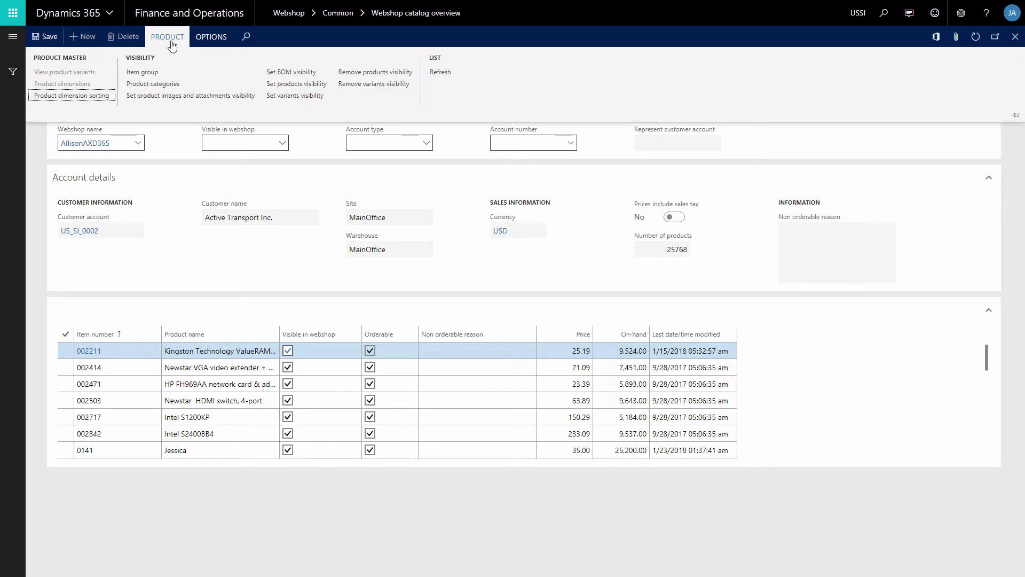
left_click(77, 101)
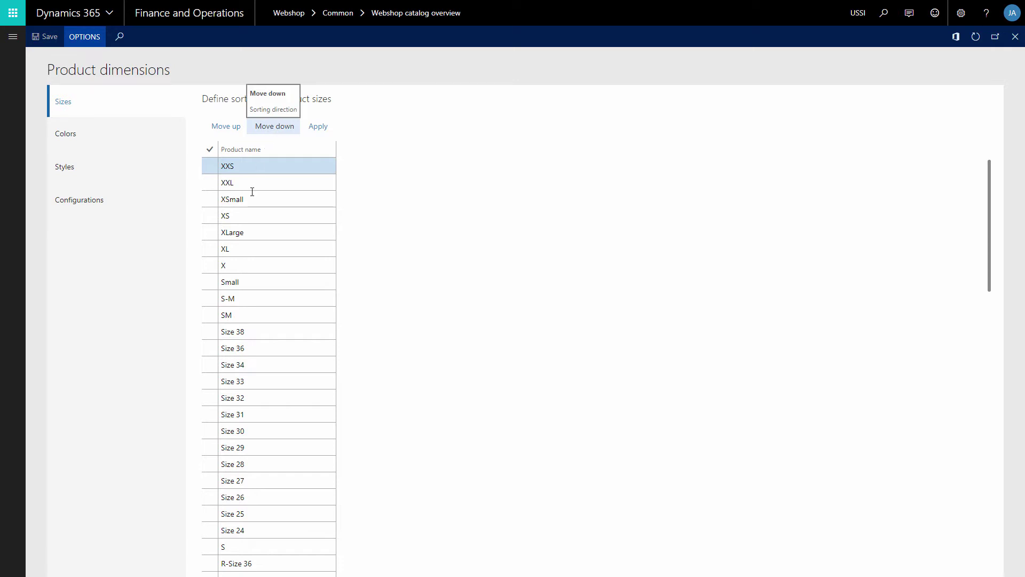
left_click(115, 138)
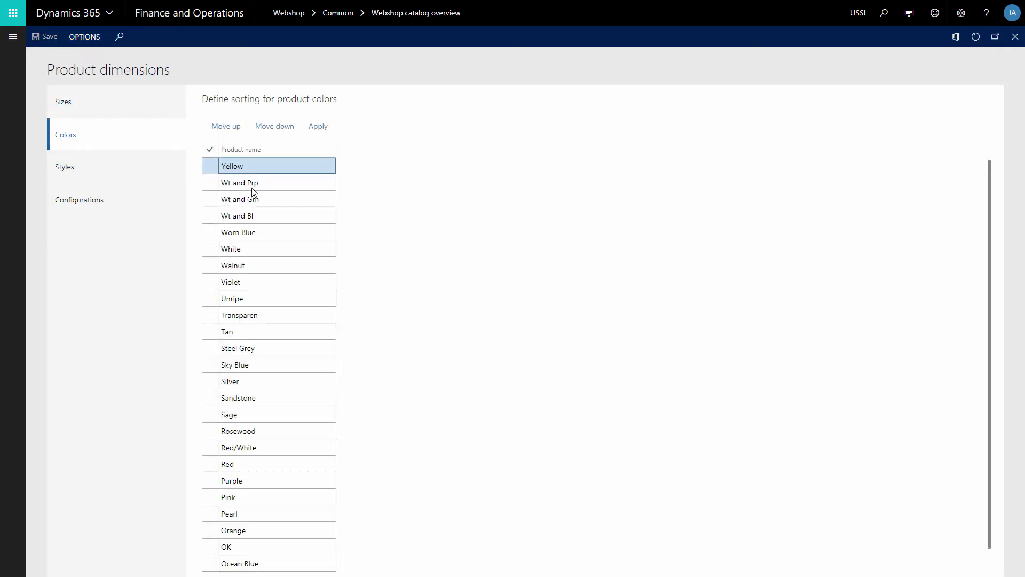
left_click(256, 165)
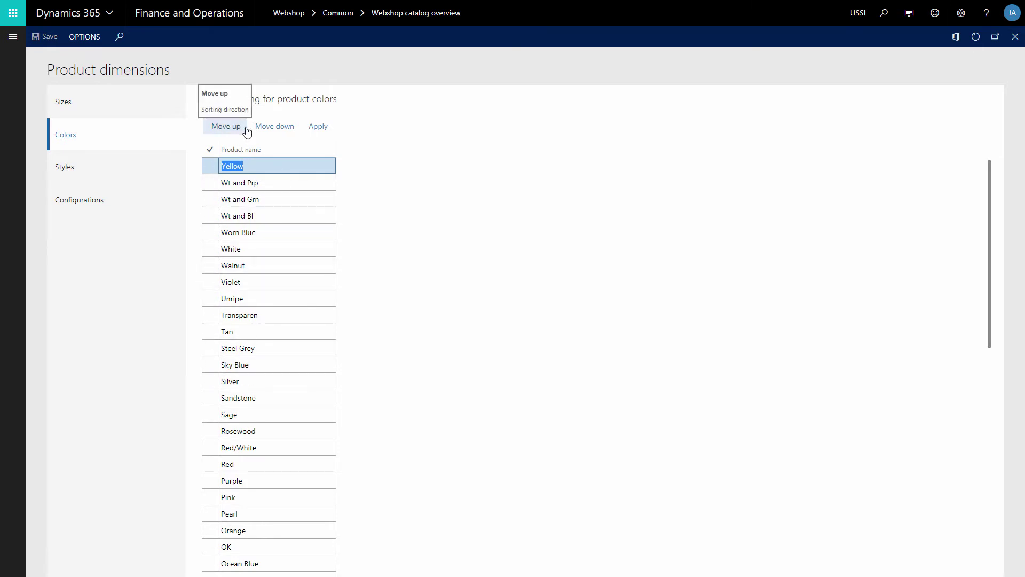
left_click(117, 166)
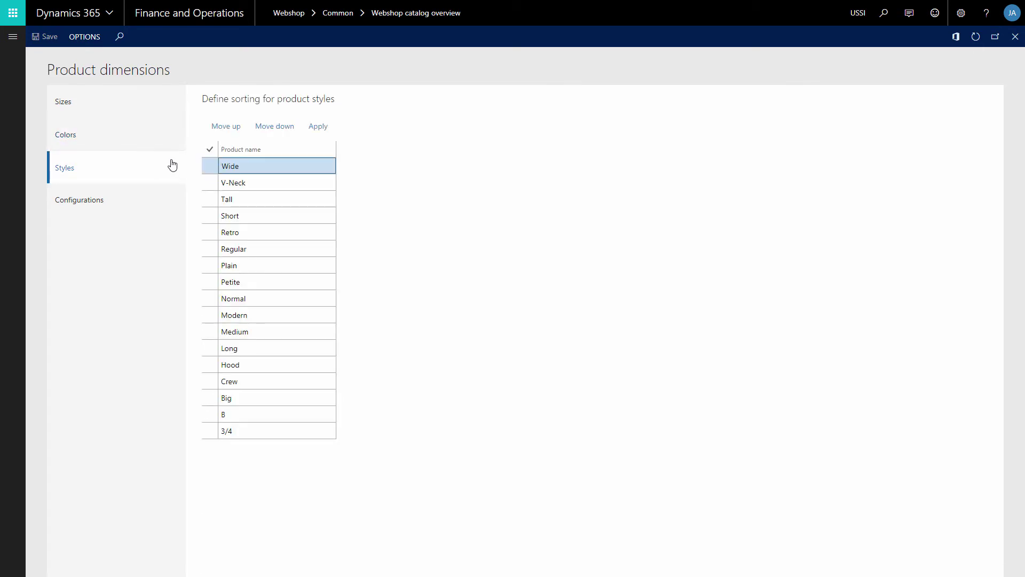
key("Escape")
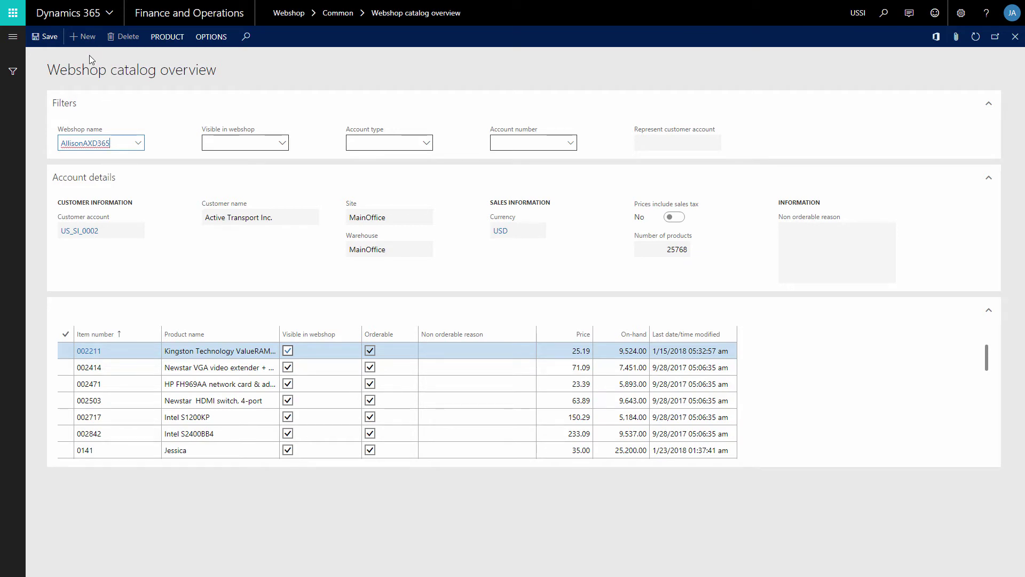
- Recheck the Large, Medium and Small sorting numbers, leaving them at 0, and close Product dimensions
left_click(167, 38)
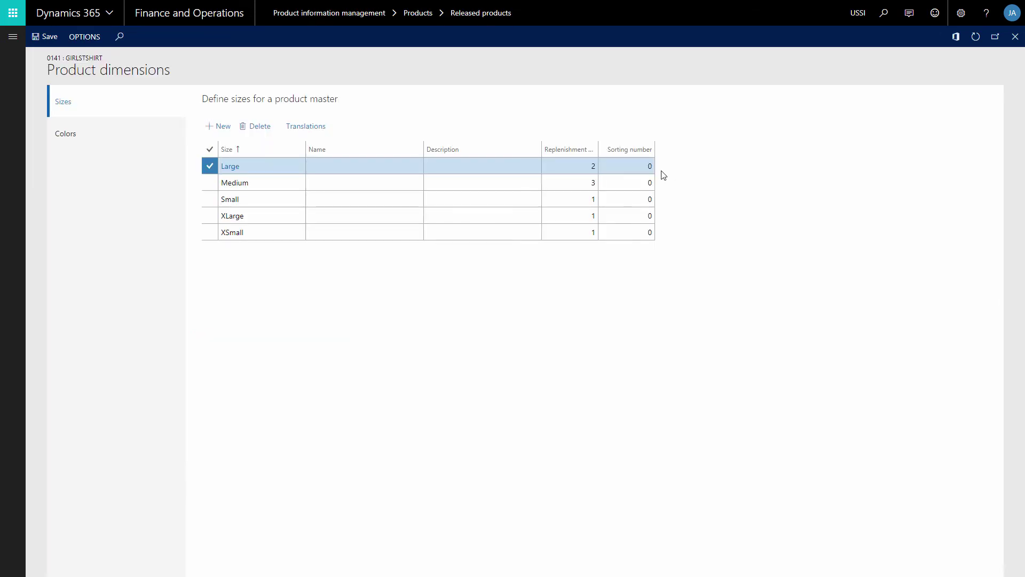
left_click(643, 168)
left_click(642, 183)
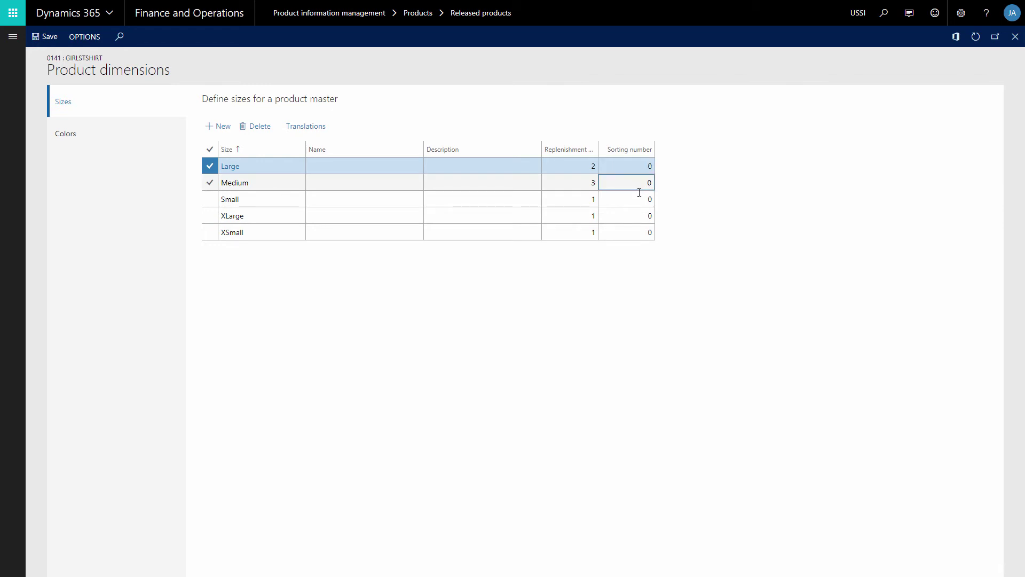
left_click(638, 198)
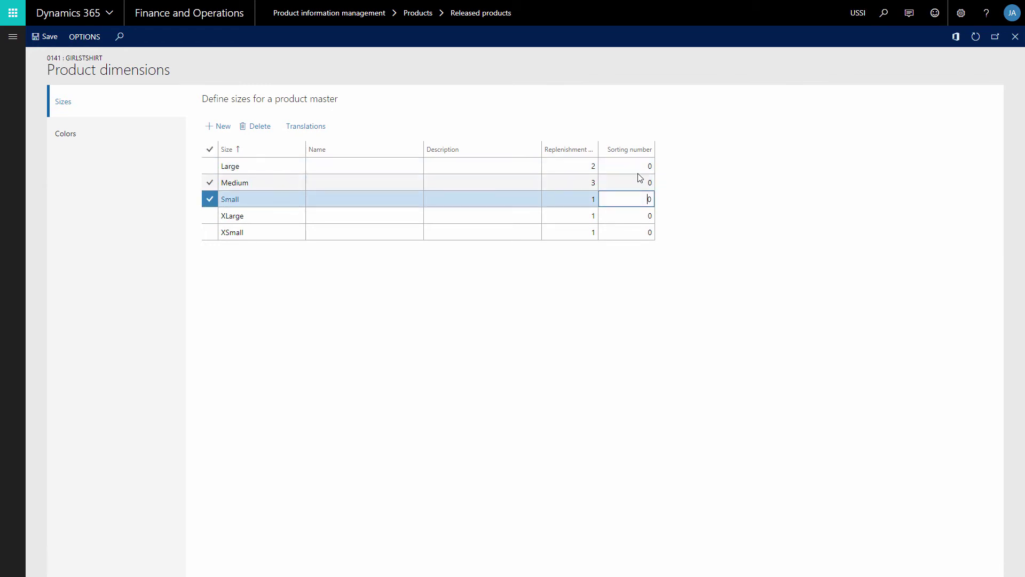
left_click(536, 126)
key("Escape")
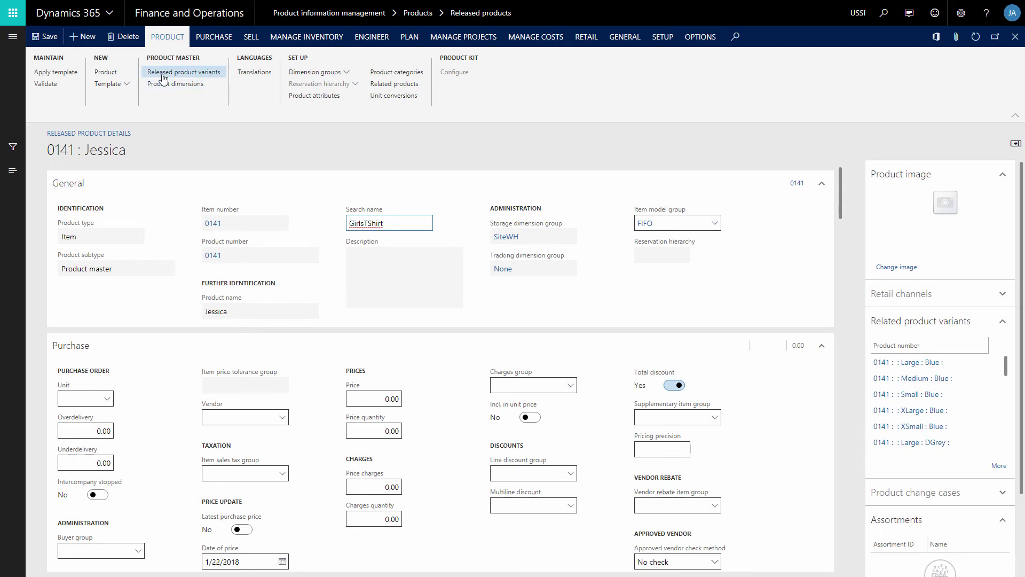
- Open Released product variants for Jessica 0141 to see sizes, colors and webshop visibility
left_click(194, 78)
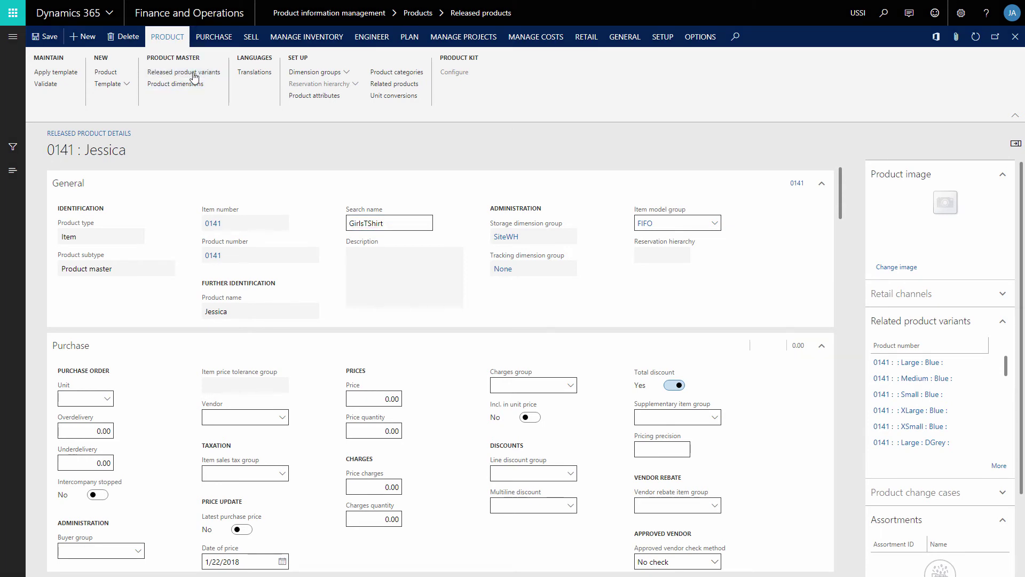